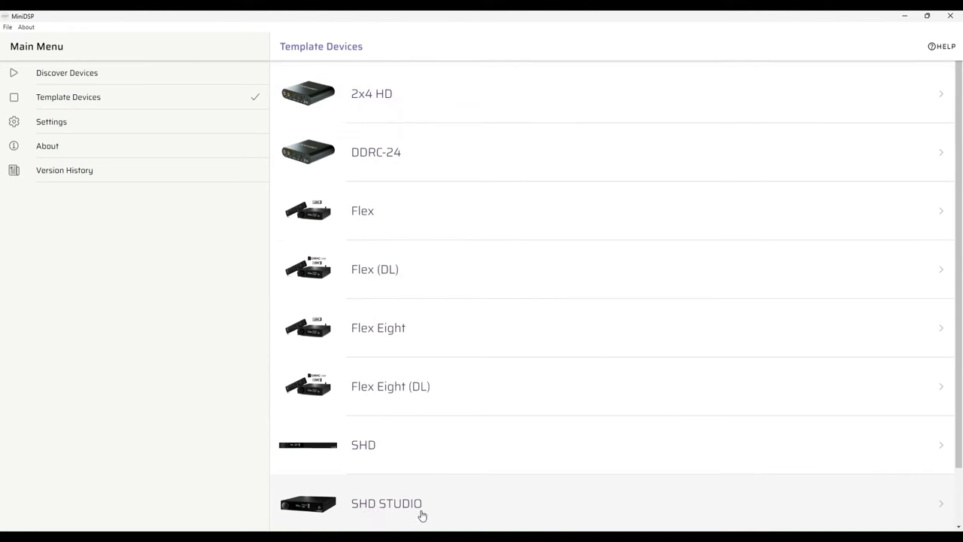
Select the SHD STUDIO entry in the template device list
{"action": "left_click", "coordinate": [479, 503]}
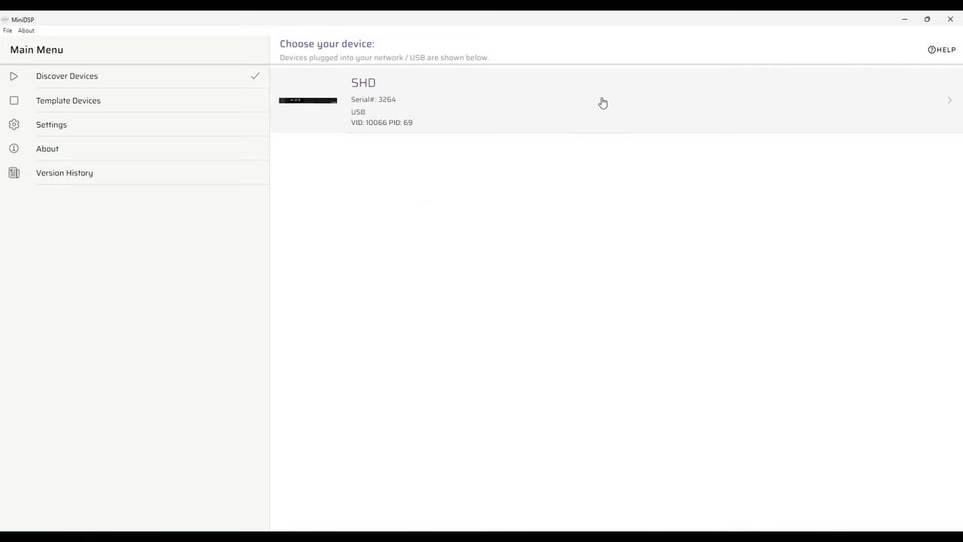
Connect to the SHD unit found over USB to open its control page
{"action": "left_click", "coordinate": [603, 103]}
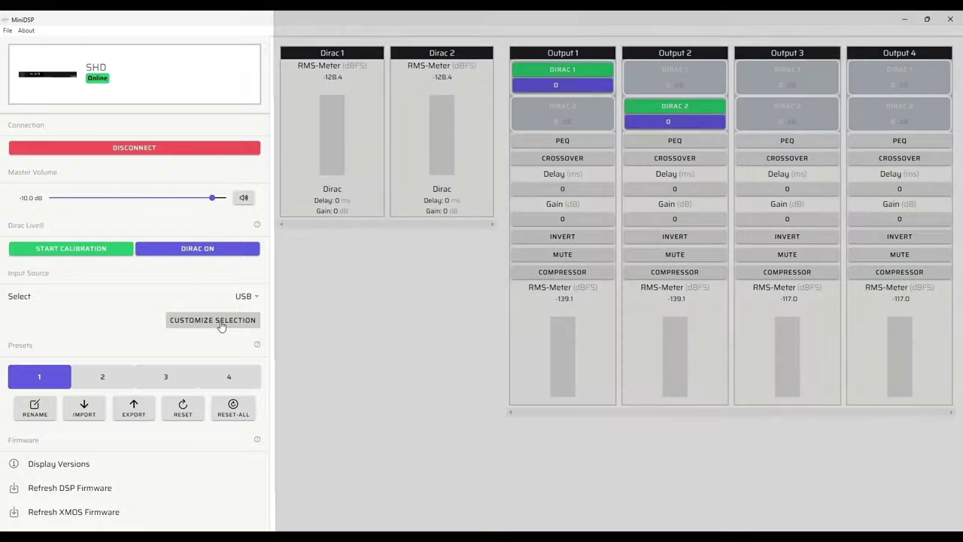
{"action": "left_click", "coordinate": [220, 325]}
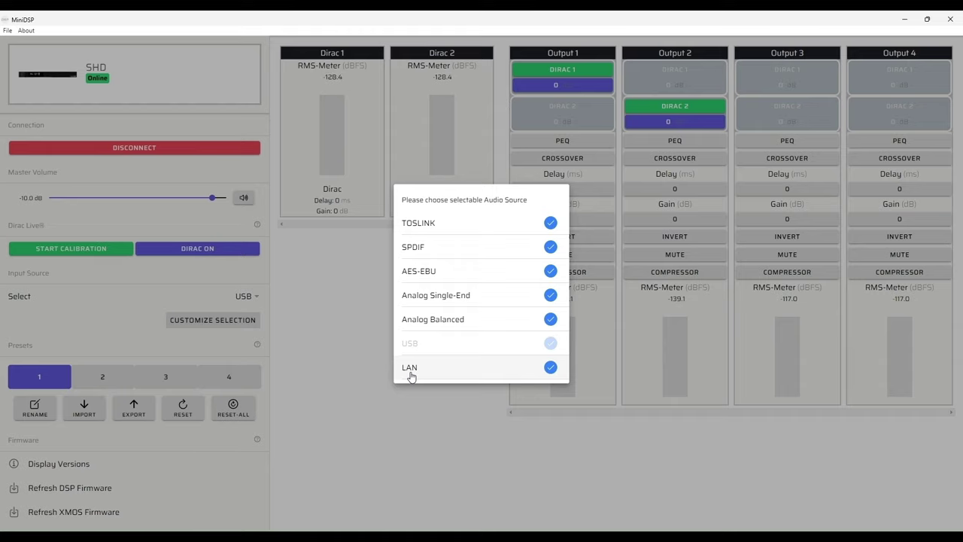
{"action": "left_click", "coordinate": [573, 251]}
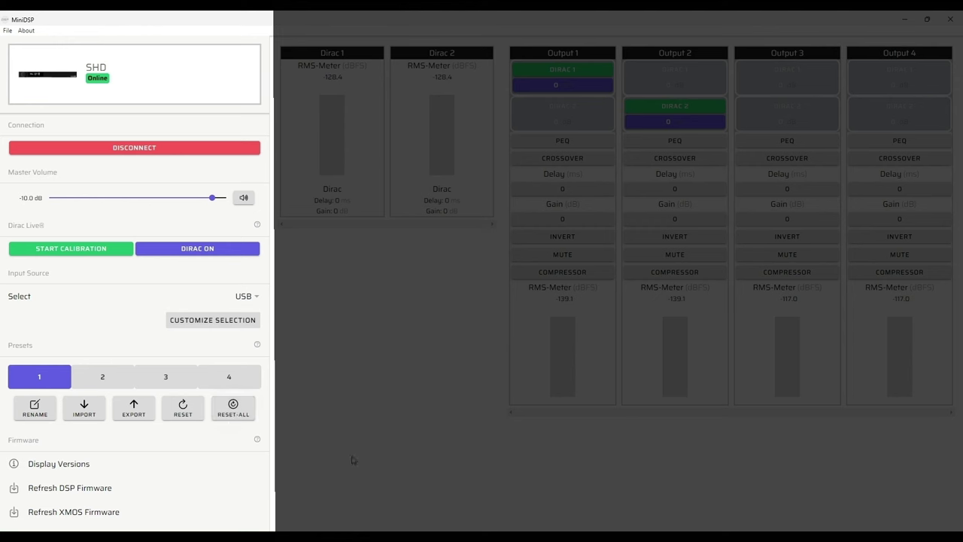
{"action": "left_click", "coordinate": [154, 472]}
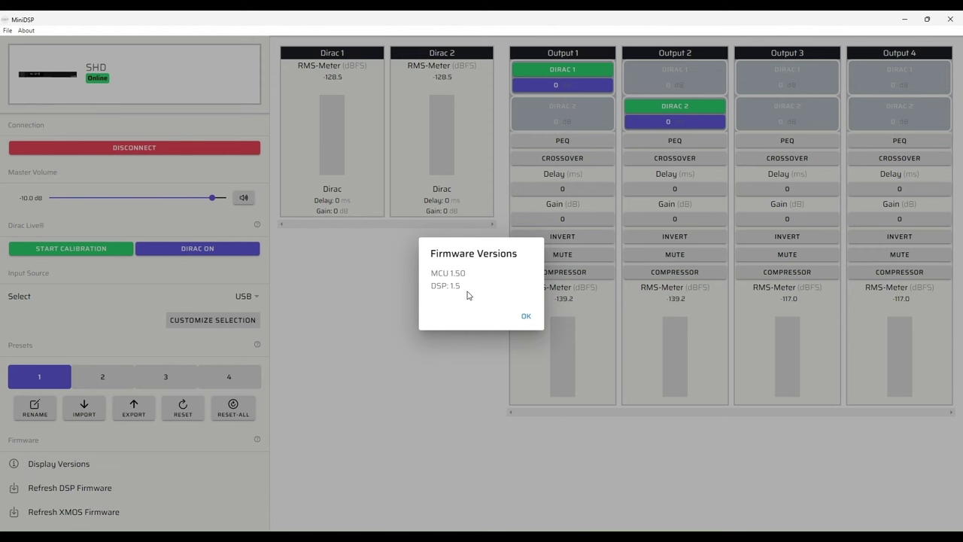
{"action": "left_click", "coordinate": [263, 452]}
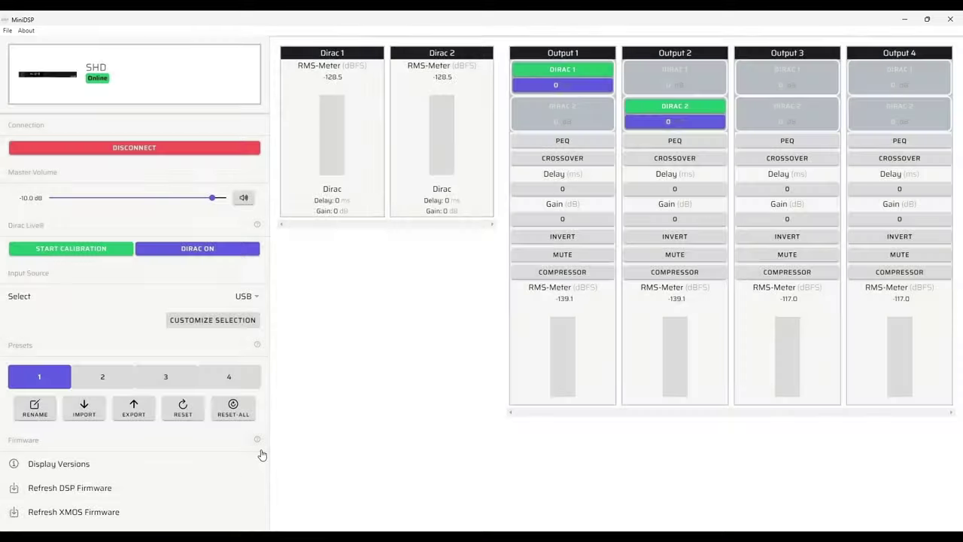
Load the 2x4 HD template for offline configuration
{"action": "left_click", "coordinate": [118, 489]}
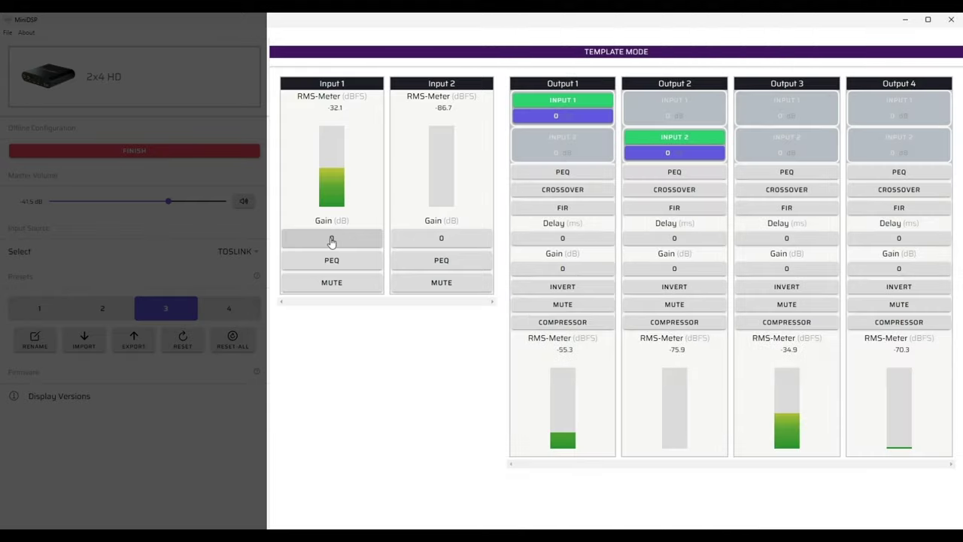
Open Input 1's gain editor, showing 0 dB within a -72 to 12 dB range
{"action": "left_click", "coordinate": [331, 239]}
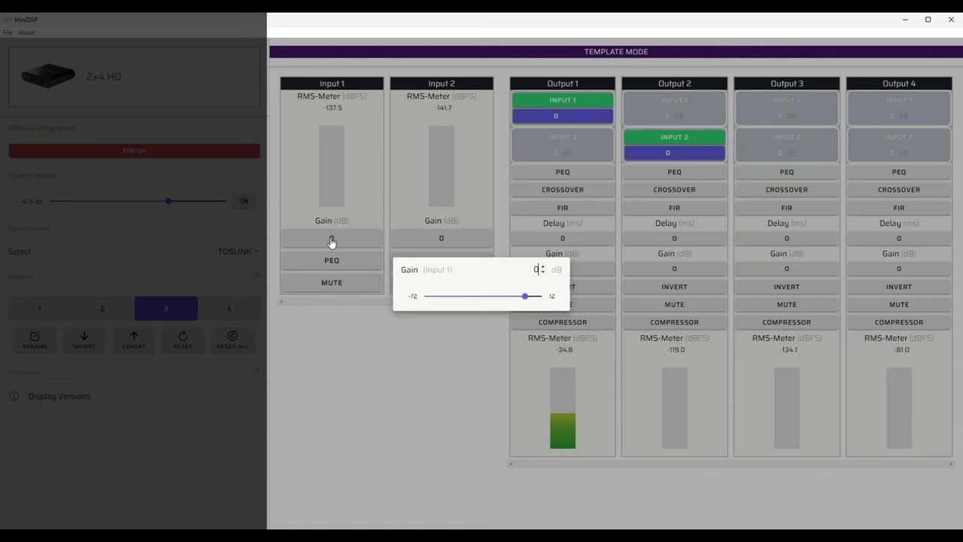
Close the gain editor and shape Input 1's EQ8 peak to 129 Hz, +6.9 dB, Q 5.2
{"action": "left_click", "coordinate": [337, 263]}
{"action": "left_click", "coordinate": [336, 263]}
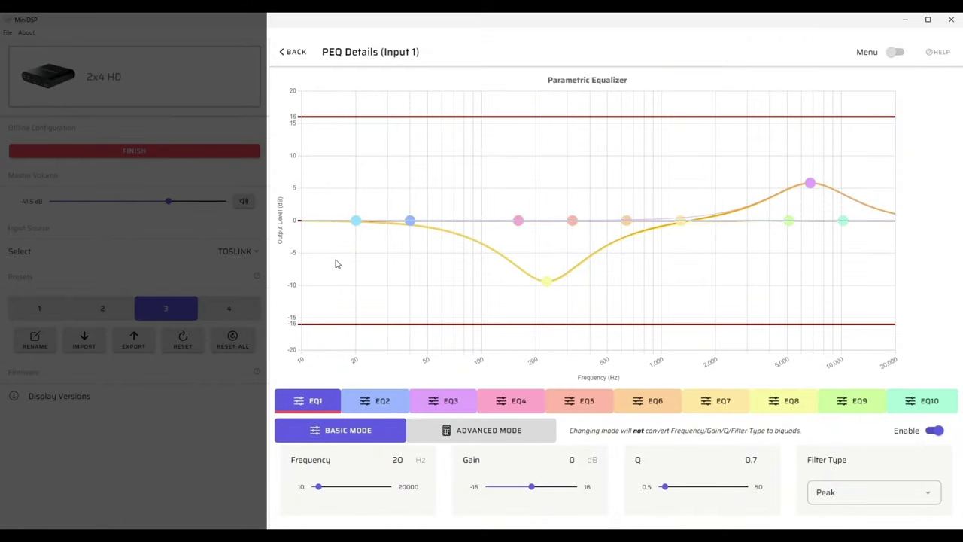
{"action": "mouse_move", "coordinate": [547, 281]}
{"action": "left_click_drag", "start_coordinate": [527, 277], "coordinate": [501, 176]}
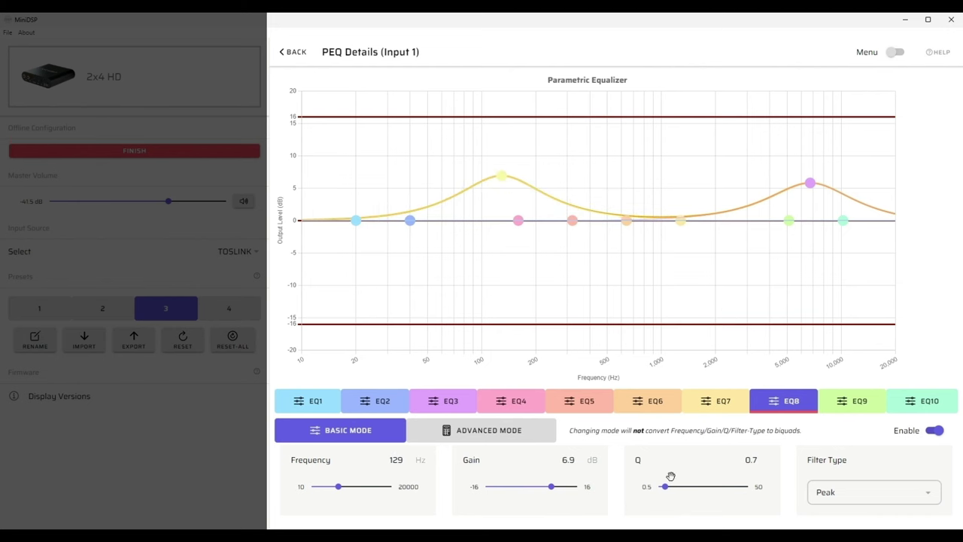
{"action": "left_click_drag", "start_coordinate": [665, 487], "coordinate": [704, 487]}
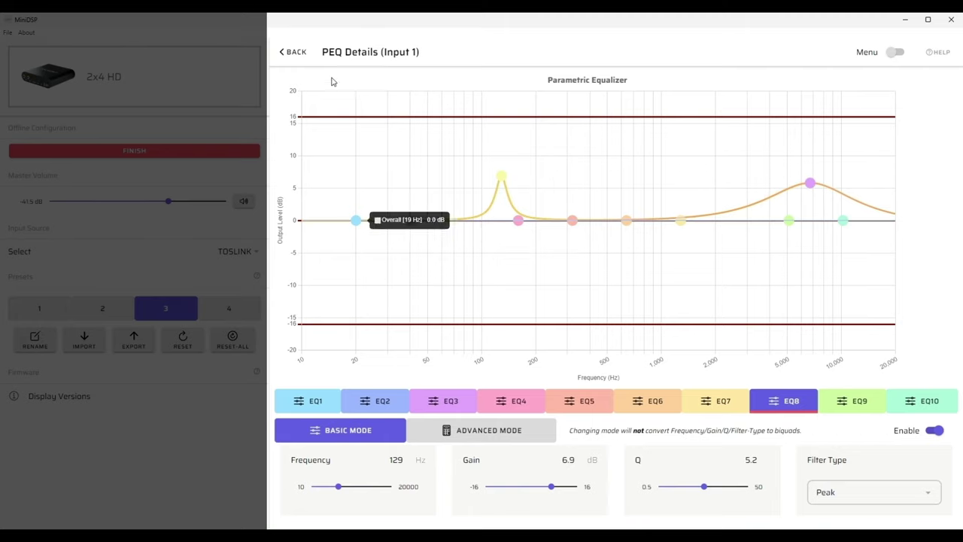
{"action": "left_click", "coordinate": [291, 54]}
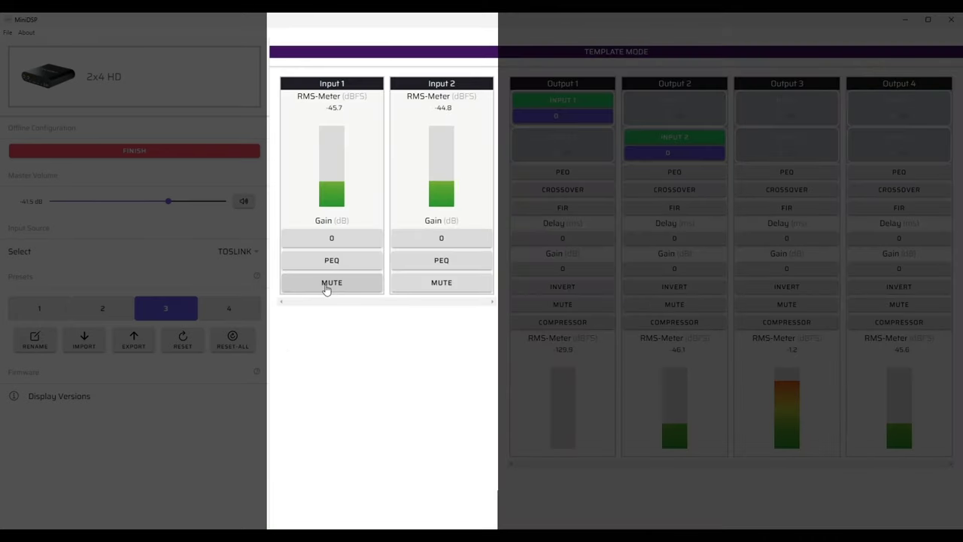
Mute Input 1 of the 2x4 HD template
{"action": "left_click", "coordinate": [326, 284]}
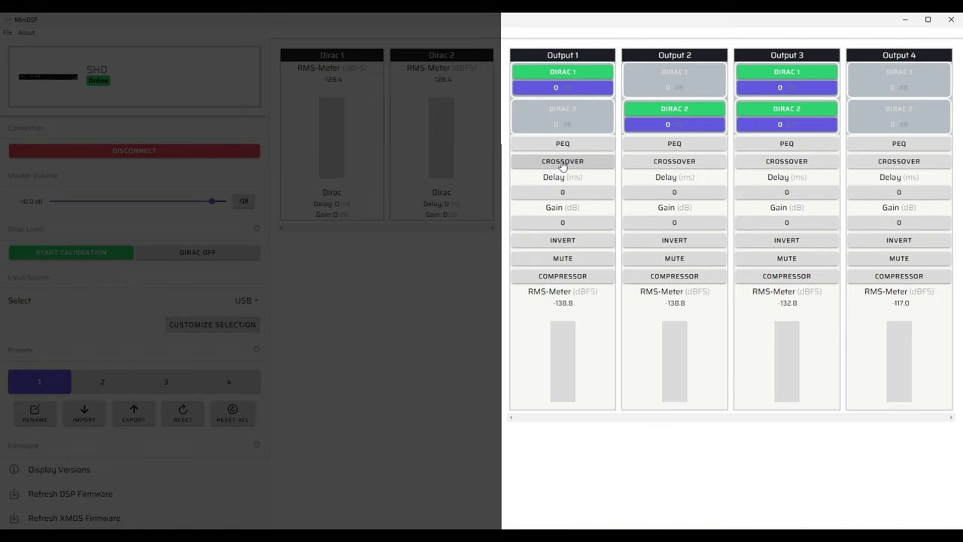
Enable Output 1's high-pass filter and set its cut-off frequency to 80 Hz
{"action": "left_click", "coordinate": [563, 163]}
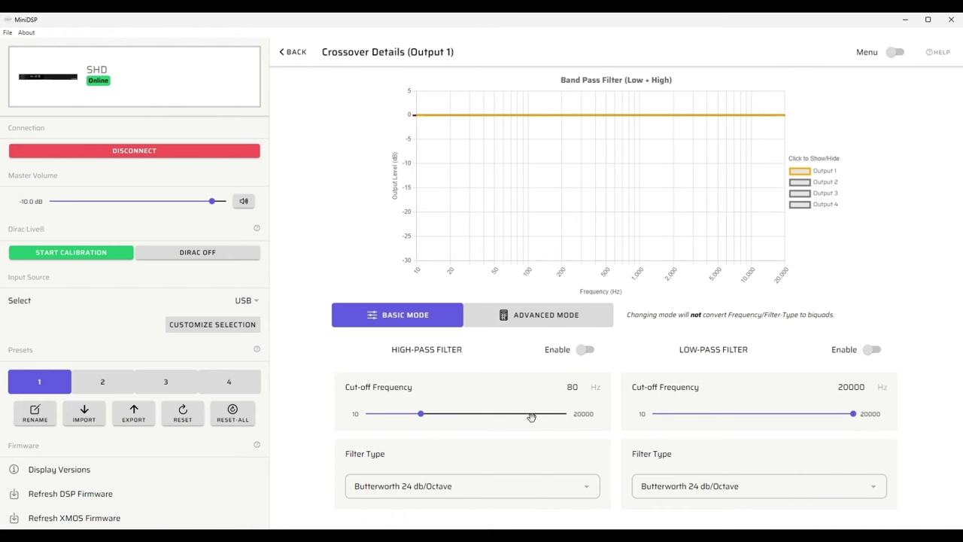
{"action": "left_click", "coordinate": [586, 350]}
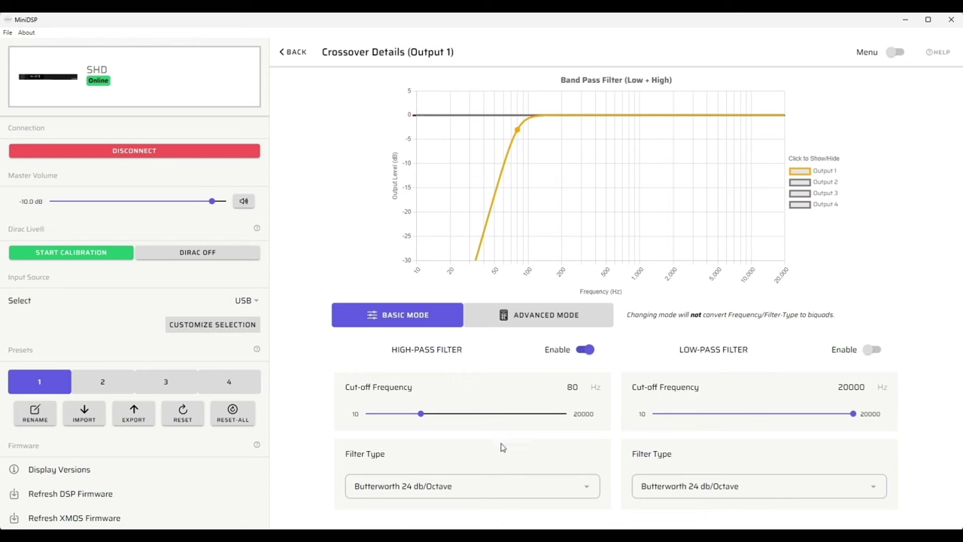
{"action": "mouse_move", "coordinate": [420, 415]}
{"action": "left_mouse_down"}
{"action": "mouse_move", "coordinate": [441, 414]}
{"action": "mouse_move", "coordinate": [407, 433]}
{"action": "mouse_move", "coordinate": [419, 434]}
{"action": "left_mouse_up"}
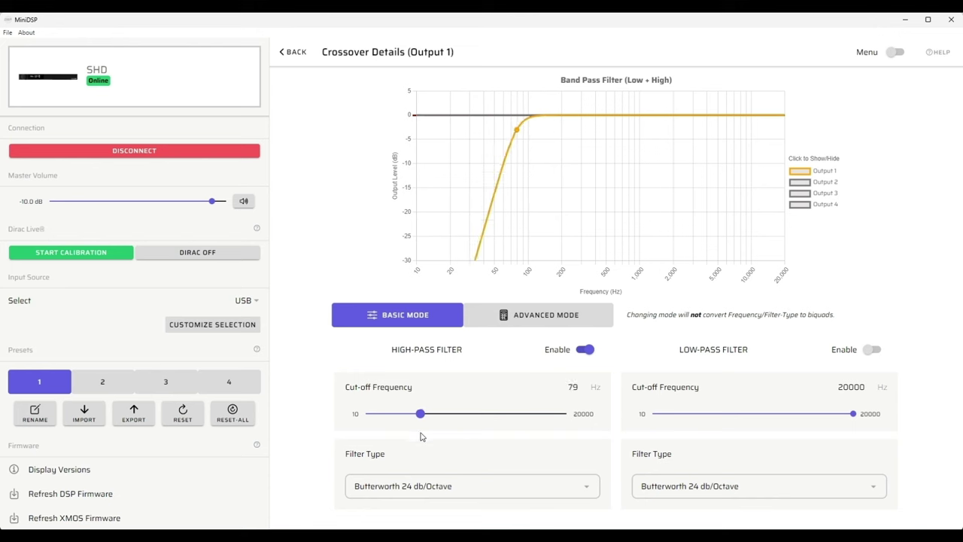
{"action": "left_click", "coordinate": [579, 386]}
{"action": "key", "text": "BackSpace"}
{"action": "key", "text": "BackSpace"}
{"action": "type", "text": "80"}
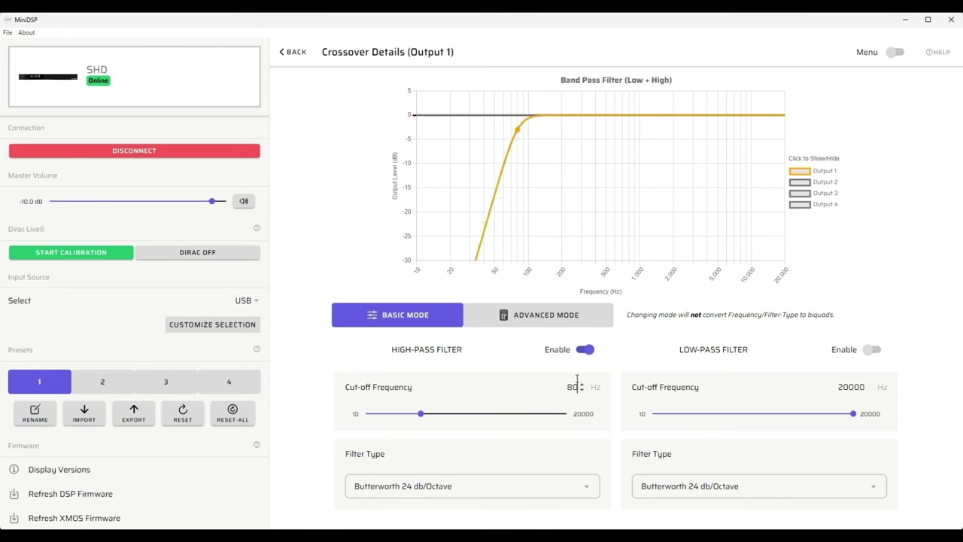
Set the high-pass slope to Butterworth 24 db/Octave after trying 6 and 48 db/Octave
{"action": "left_click", "coordinate": [582, 486]}
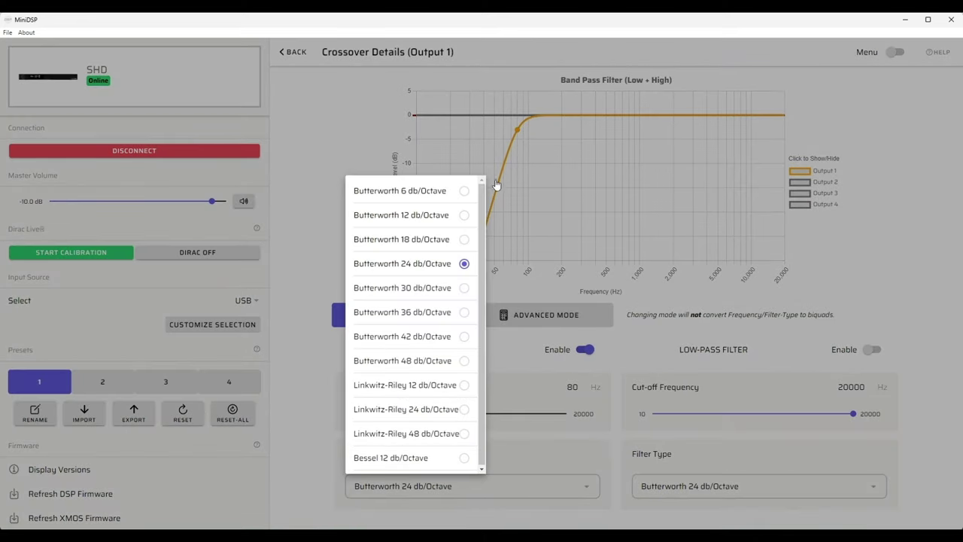
{"action": "left_click", "coordinate": [409, 194]}
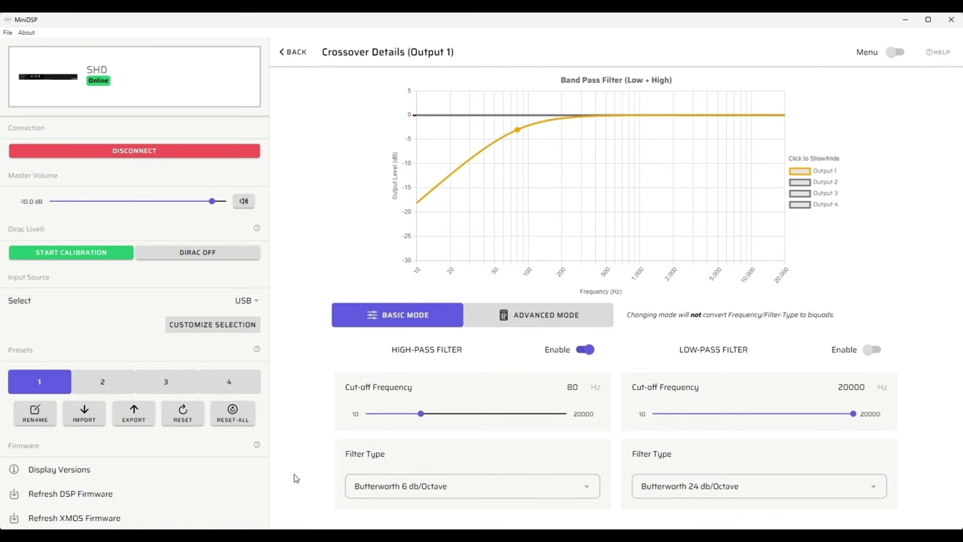
{"action": "left_click", "coordinate": [583, 489]}
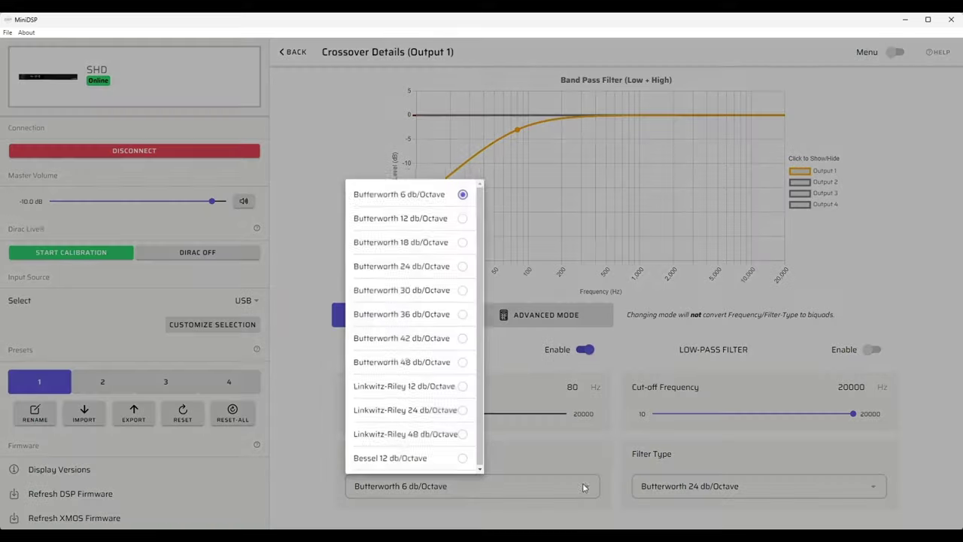
{"action": "left_click", "coordinate": [465, 362]}
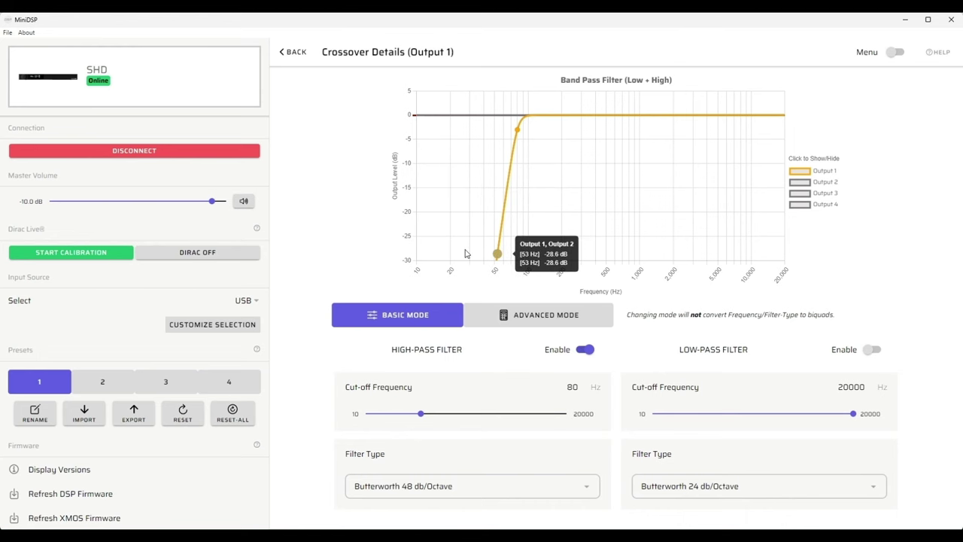
{"action": "left_click", "coordinate": [582, 489]}
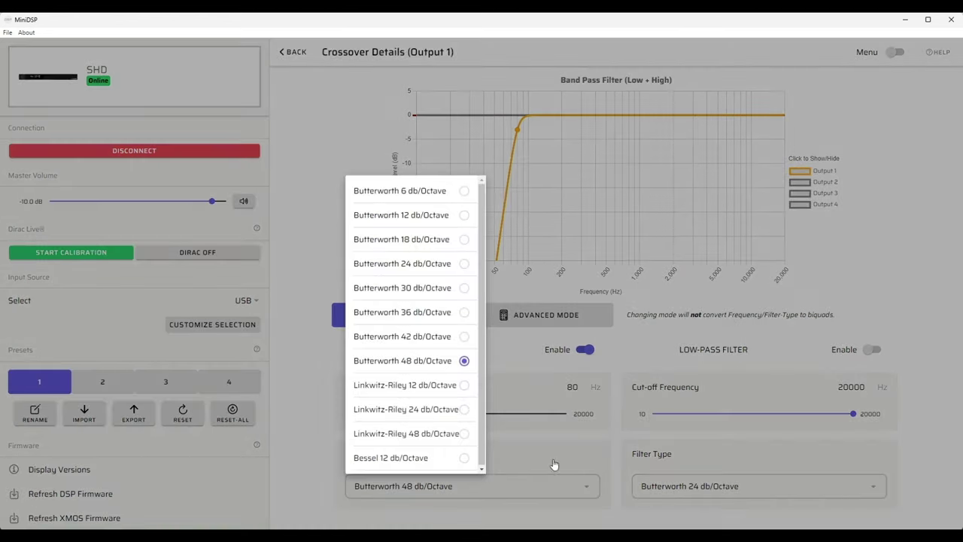
{"action": "left_click", "coordinate": [464, 264]}
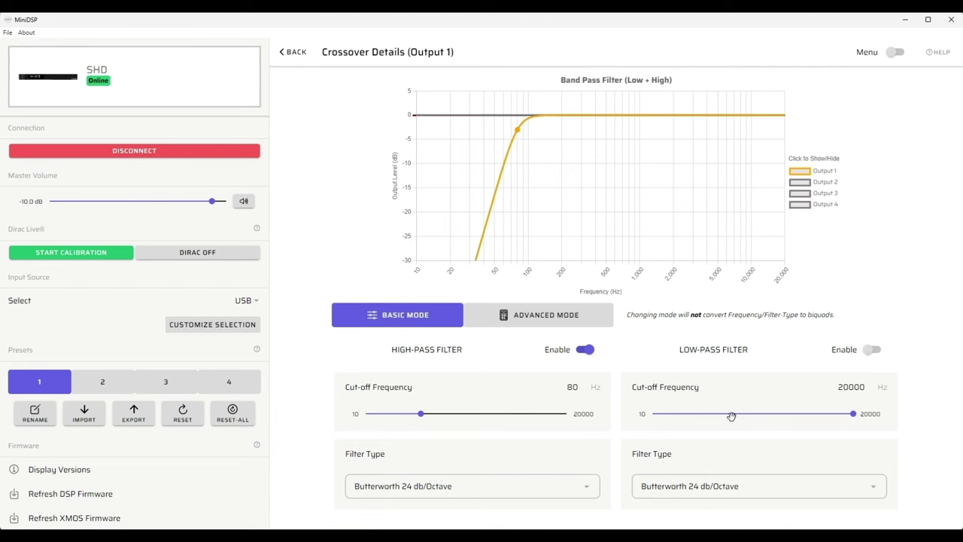
Enable Output 1's 20000 Hz low-pass filter and return to the Output 1–4 overview
{"action": "left_click", "coordinate": [871, 349]}
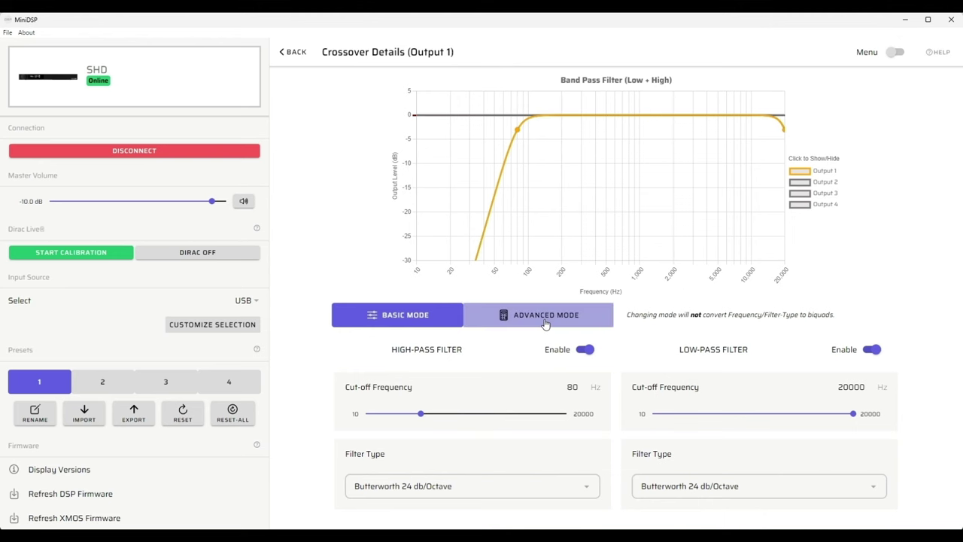
{"action": "left_click", "coordinate": [294, 54]}
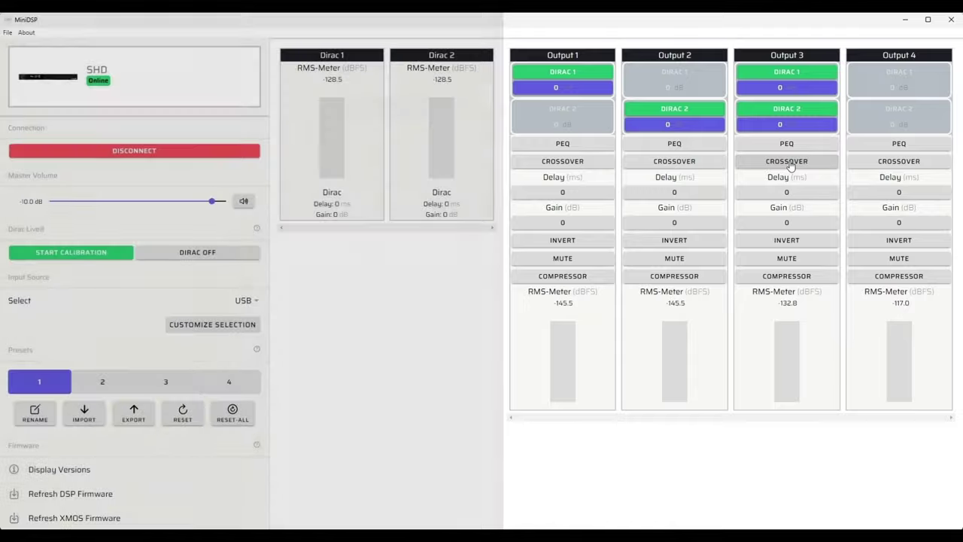
Turn on both Output 3 crossover filters: the 80 Hz low-pass and 10 Hz high-pass
{"action": "left_click", "coordinate": [789, 162]}
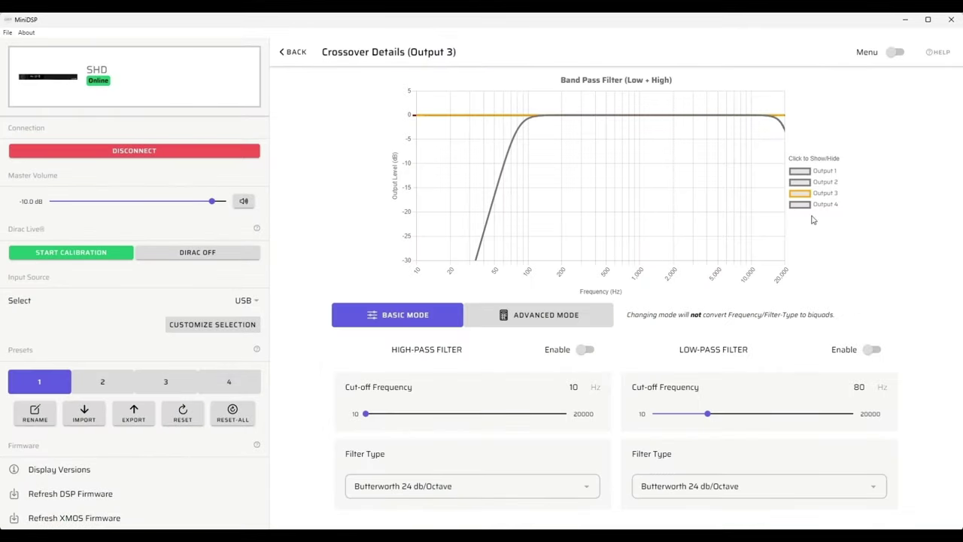
{"action": "left_click", "coordinate": [870, 351]}
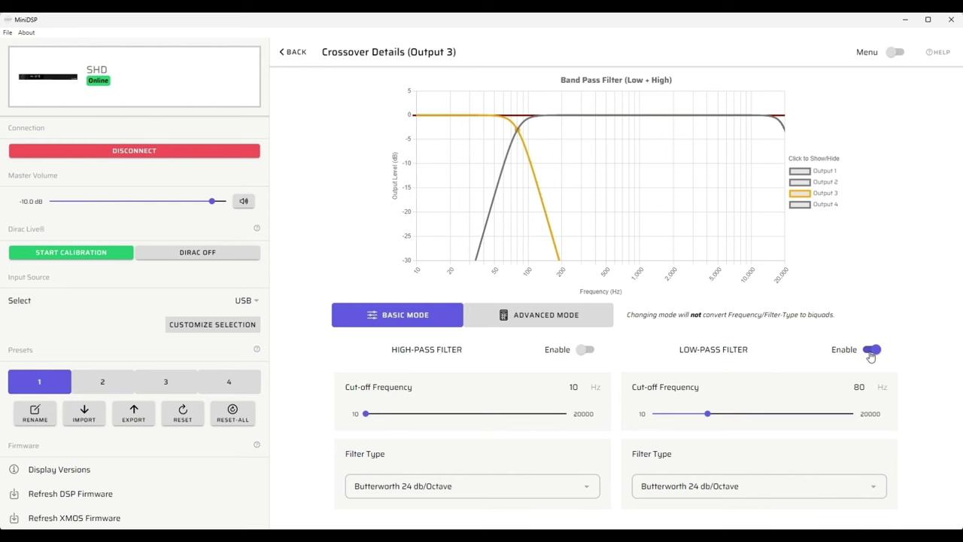
{"action": "mouse_move", "coordinate": [560, 207]}
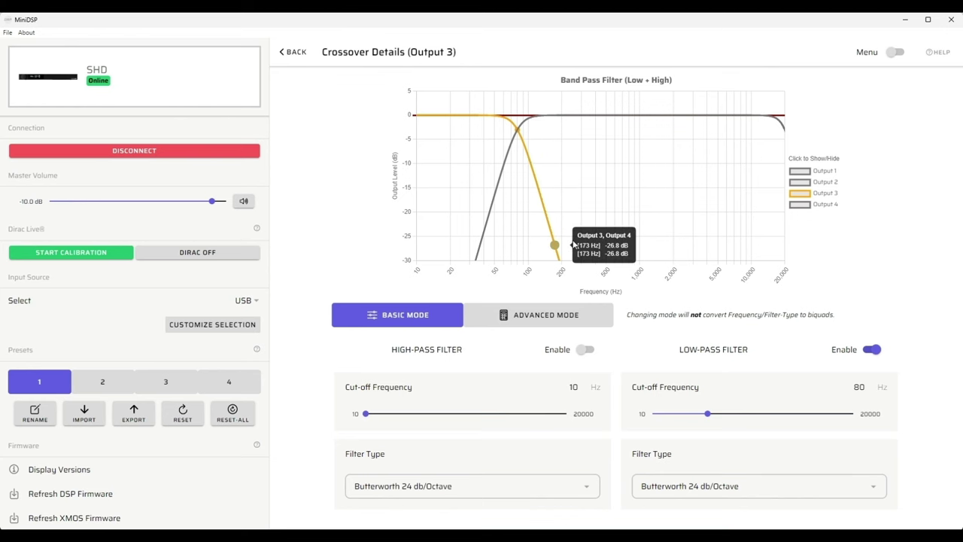
{"action": "left_click", "coordinate": [585, 352]}
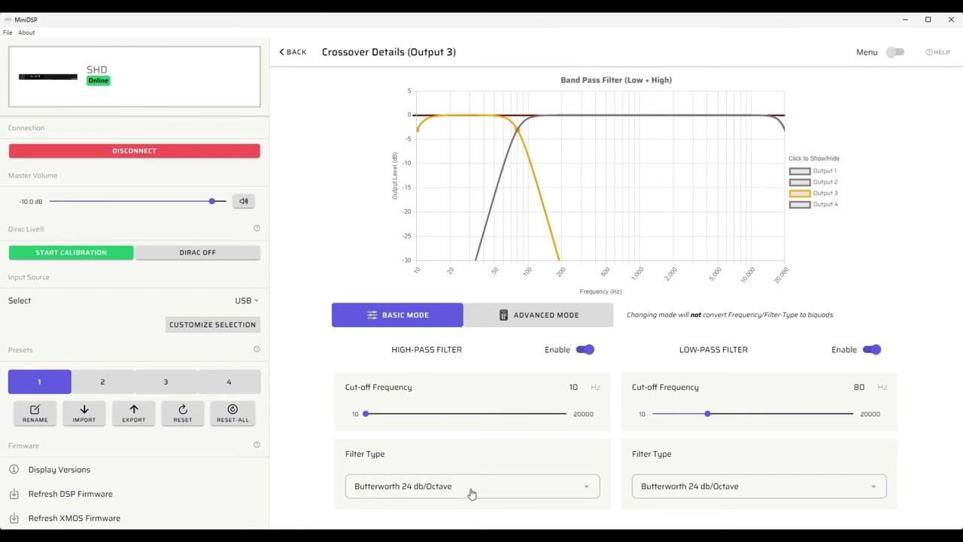
{"action": "mouse_move", "coordinate": [407, 161]}
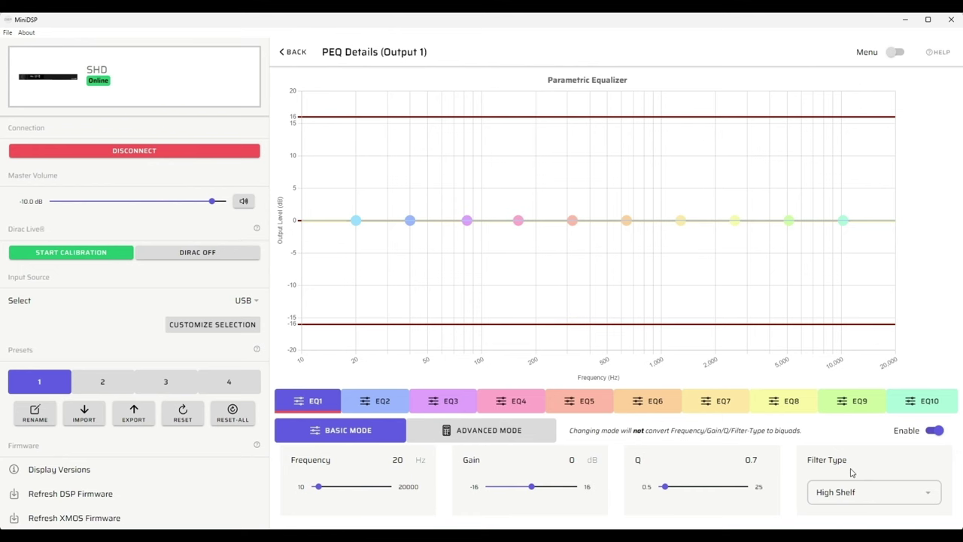
Switch EQ1's filter type from High Shelf to Peak, keeping 20 Hz, 0 dB, Q 0.7
{"action": "left_click", "coordinate": [928, 496]}
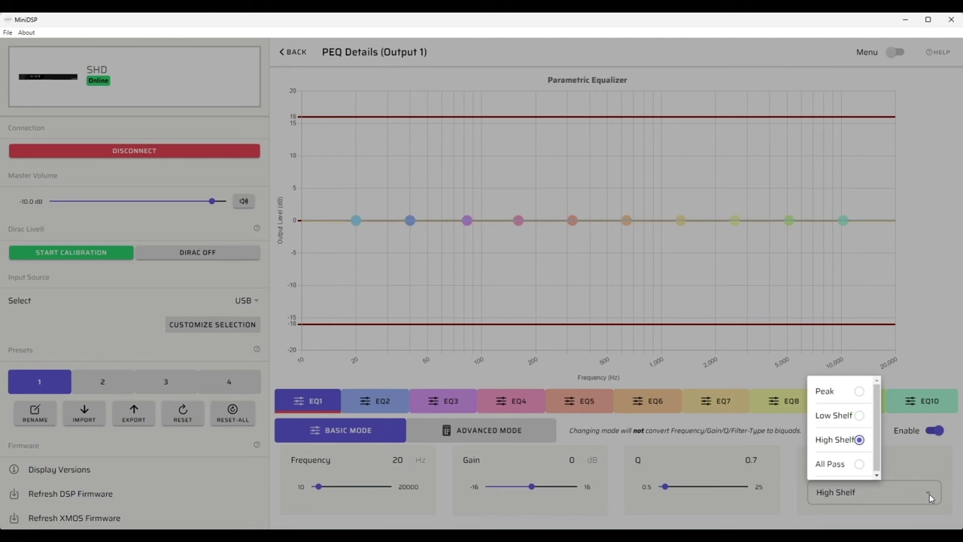
{"action": "left_click", "coordinate": [859, 393]}
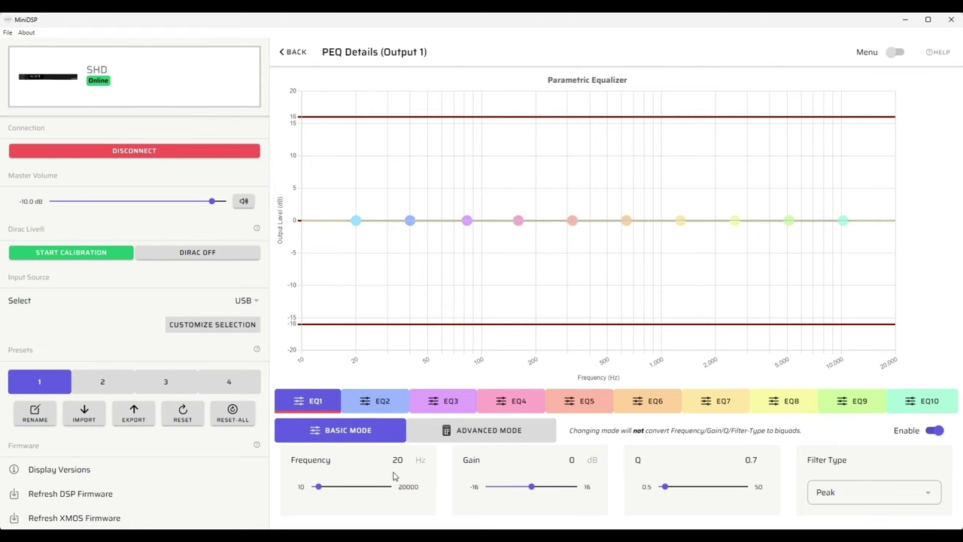
Tune Output 1's EQ4 band to a +6.6 dB peak at 150 Hz with Q 9.5
{"action": "left_click", "coordinate": [525, 404]}
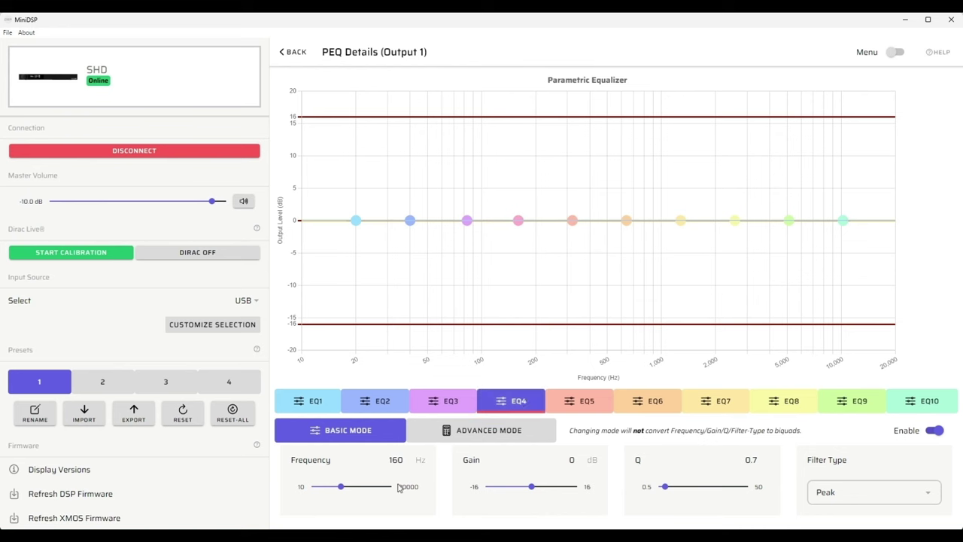
{"action": "left_click", "coordinate": [533, 487]}
{"action": "left_click_drag", "start_coordinate": [533, 488], "coordinate": [516, 496]}
{"action": "left_click_drag", "start_coordinate": [665, 486], "coordinate": [714, 486]}
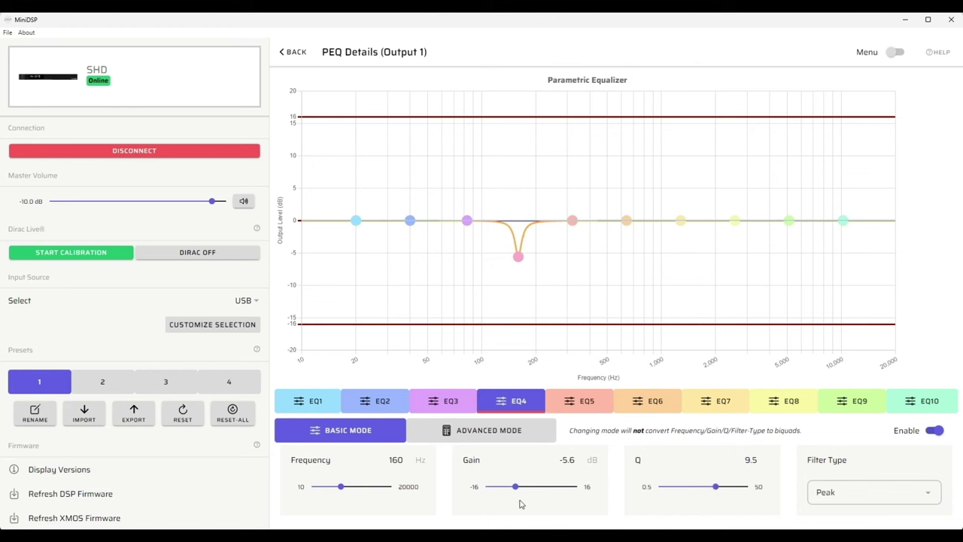
{"action": "left_click_drag", "start_coordinate": [515, 487], "coordinate": [550, 487]}
{"action": "left_click_drag", "start_coordinate": [342, 488], "coordinate": [339, 509]}
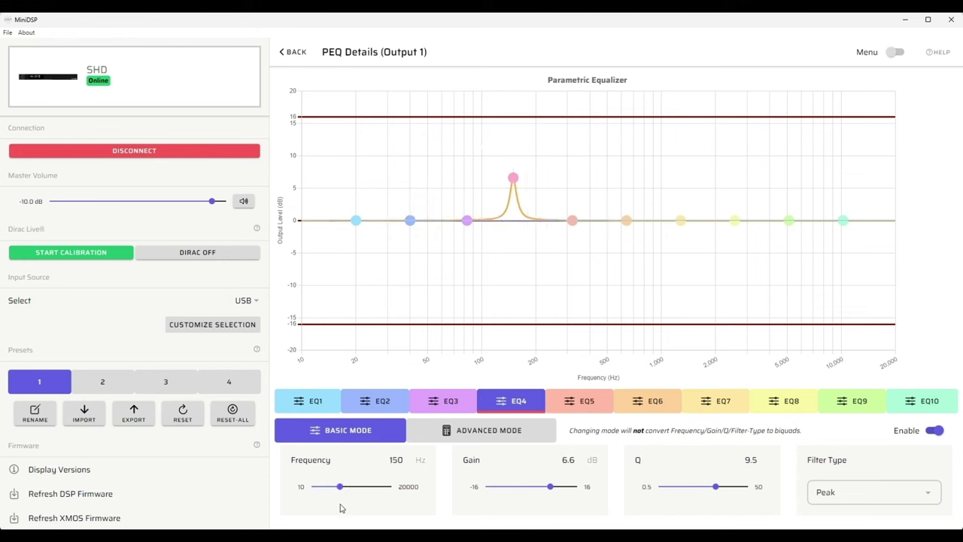
On the EQ5 band, try a gain cut of about -5.4 dB
{"action": "left_click", "coordinate": [587, 411]}
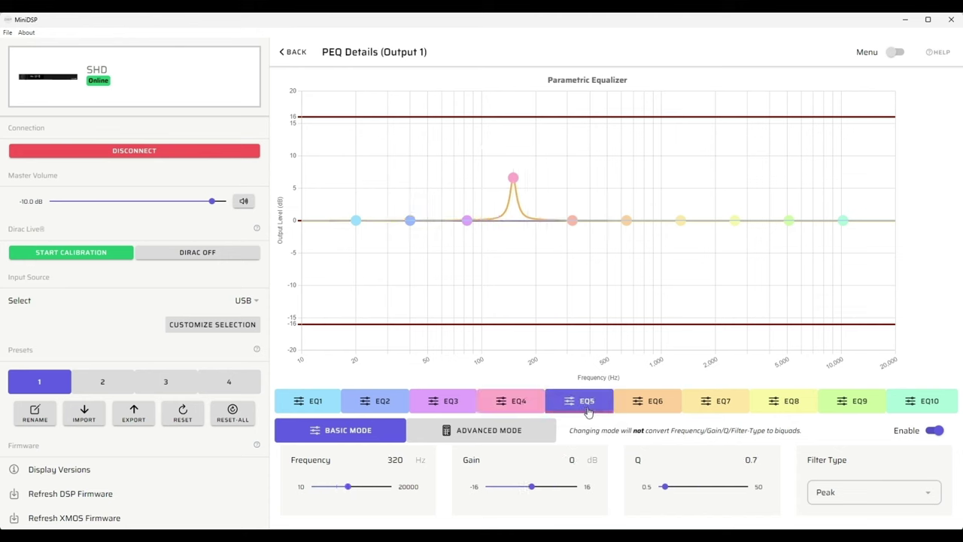
{"action": "mouse_move", "coordinate": [531, 489]}
{"action": "left_mouse_down"}
{"action": "mouse_move", "coordinate": [517, 489]}
{"action": "mouse_move", "coordinate": [517, 501]}
{"action": "left_mouse_up"}
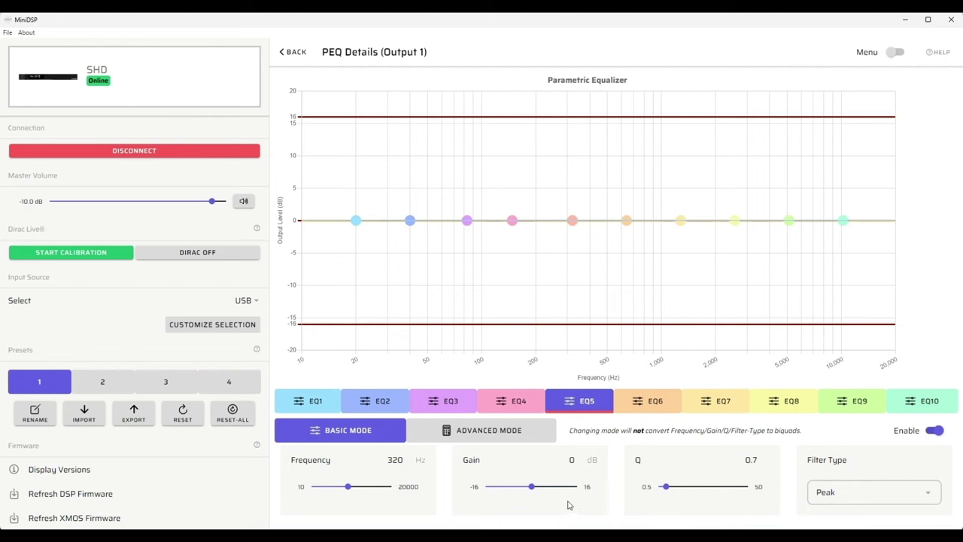
Change EQ5 to a Low Shelf filter with +5.7 dB gain at 66 Hz
{"action": "left_click", "coordinate": [931, 497]}
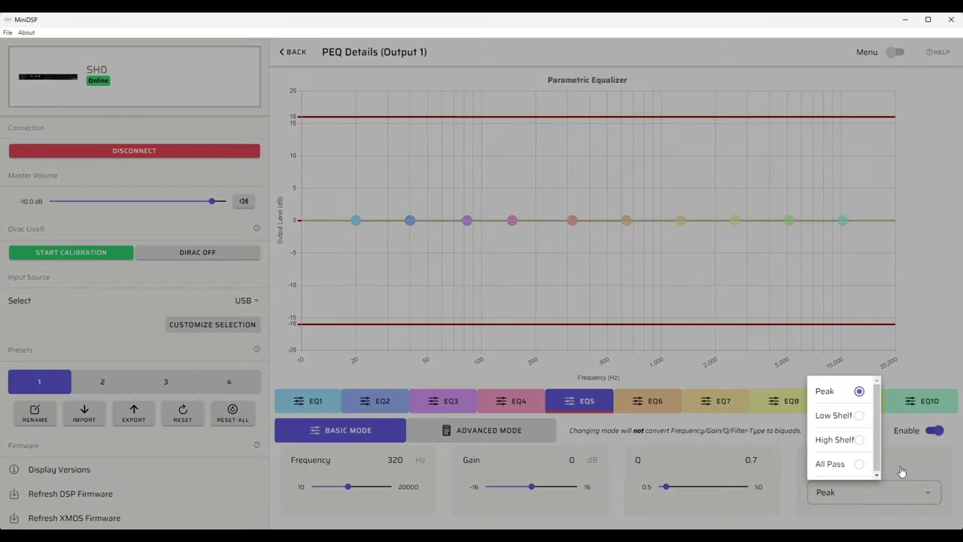
{"action": "left_click", "coordinate": [855, 418]}
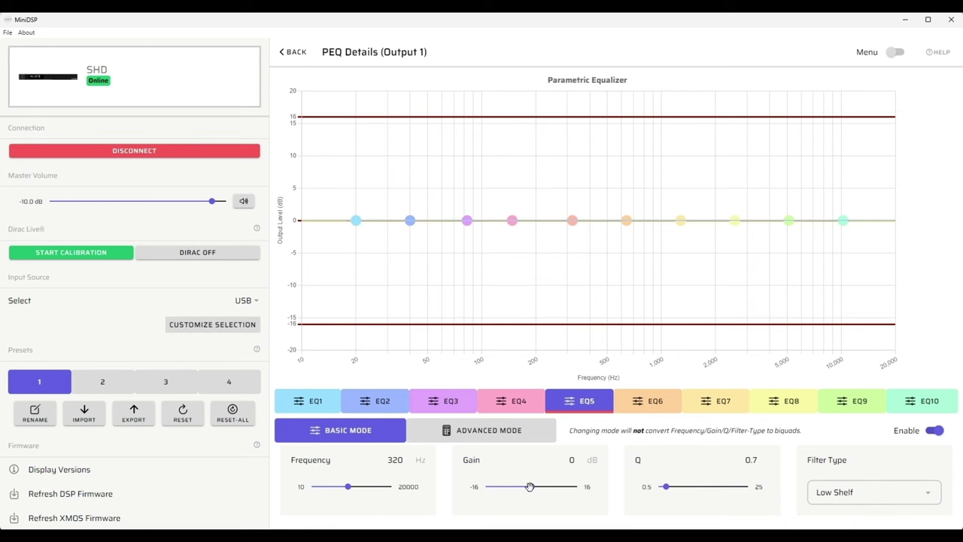
{"action": "mouse_move", "coordinate": [529, 487]}
{"action": "left_mouse_down"}
{"action": "mouse_move", "coordinate": [549, 487]}
{"action": "mouse_move", "coordinate": [511, 516]}
{"action": "mouse_move", "coordinate": [548, 486]}
{"action": "left_mouse_up"}
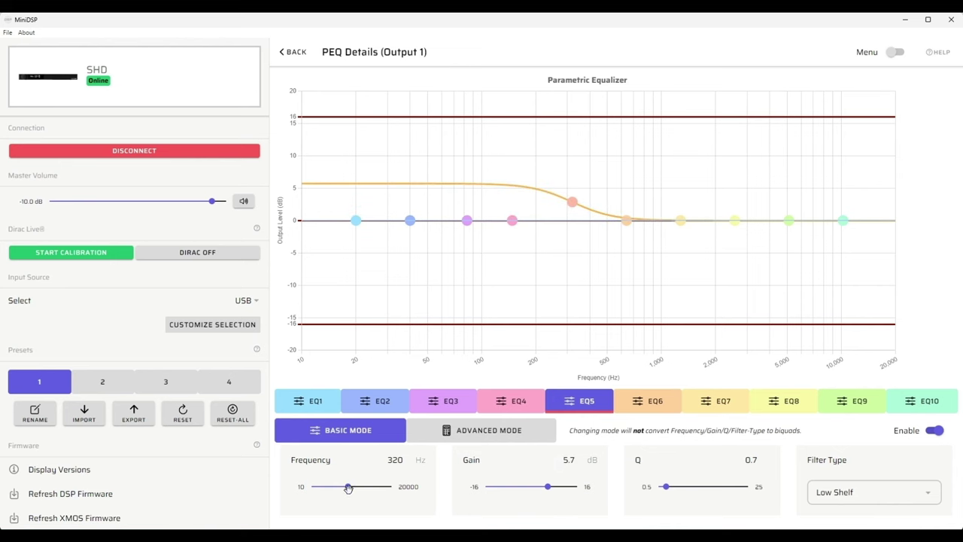
{"action": "left_click_drag", "start_coordinate": [348, 489], "coordinate": [349, 489]}
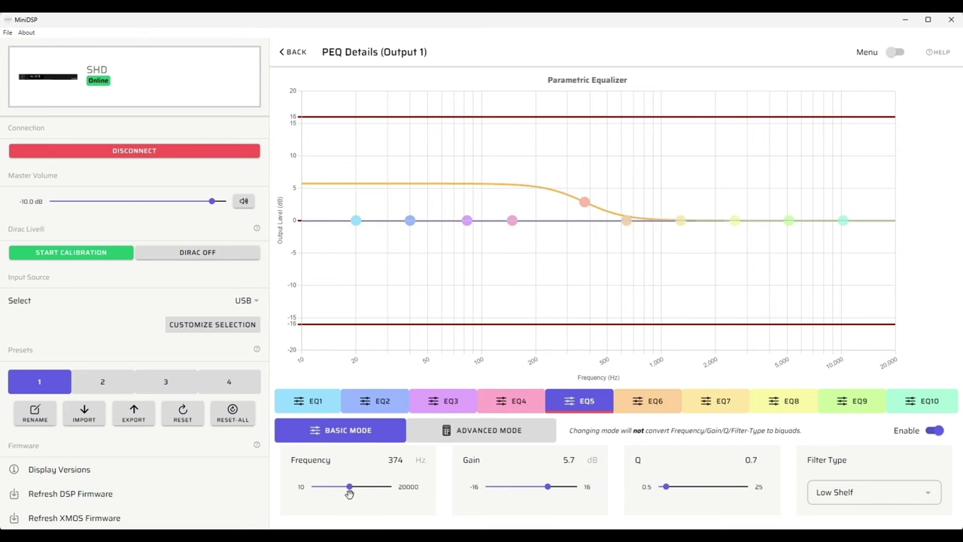
{"action": "left_click_drag", "start_coordinate": [349, 488], "coordinate": [332, 490]}
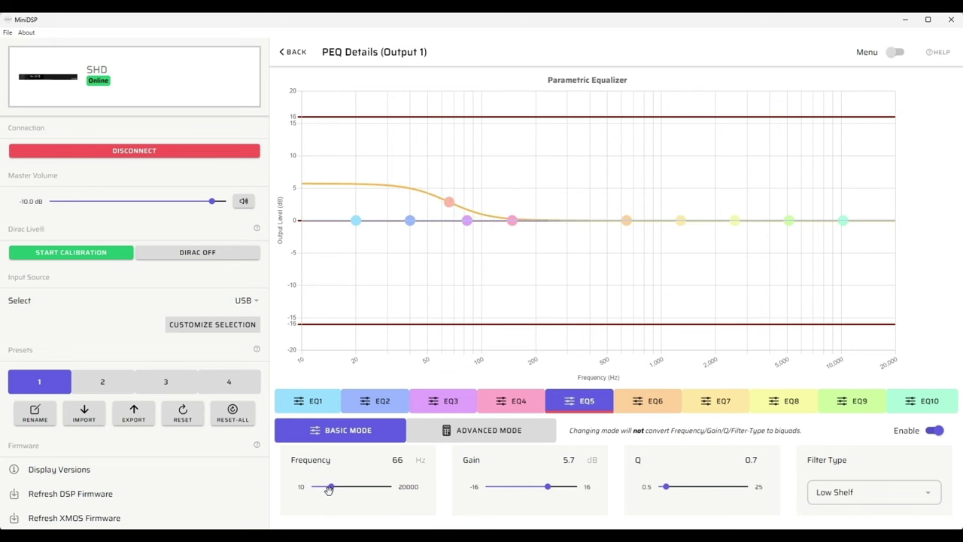
Switch EQ5 to a High Shelf at 5787 Hz with -2.1 dB gain
{"action": "left_click", "coordinate": [931, 498]}
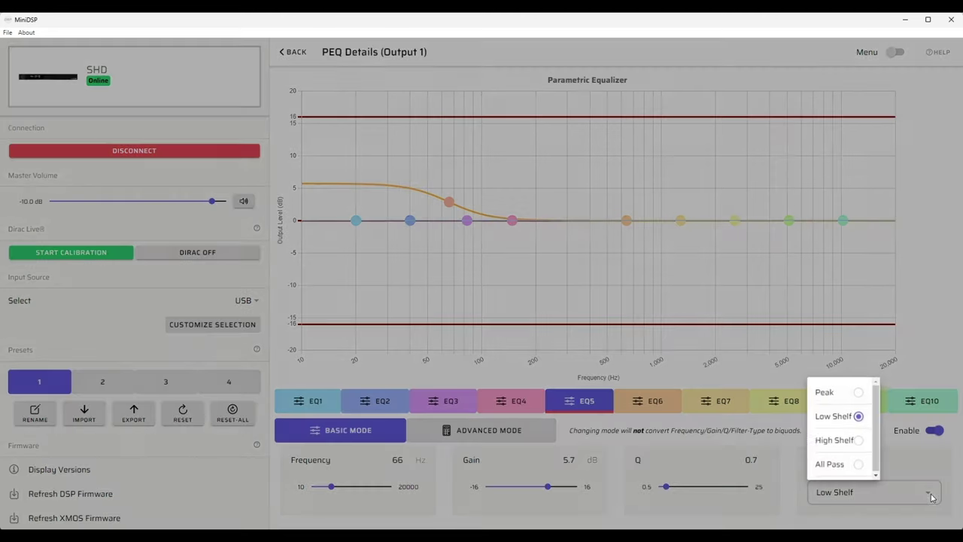
{"action": "left_click", "coordinate": [847, 441]}
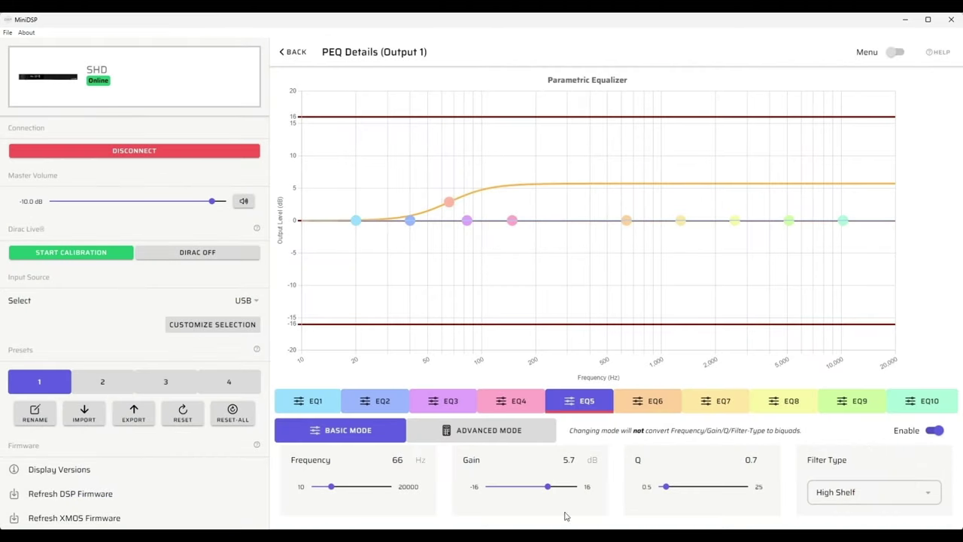
{"action": "mouse_move", "coordinate": [547, 487]}
{"action": "left_mouse_down"}
{"action": "mouse_move", "coordinate": [510, 500]}
{"action": "mouse_move", "coordinate": [548, 497]}
{"action": "left_mouse_up"}
{"action": "left_click_drag", "start_coordinate": [331, 487], "coordinate": [380, 505]}
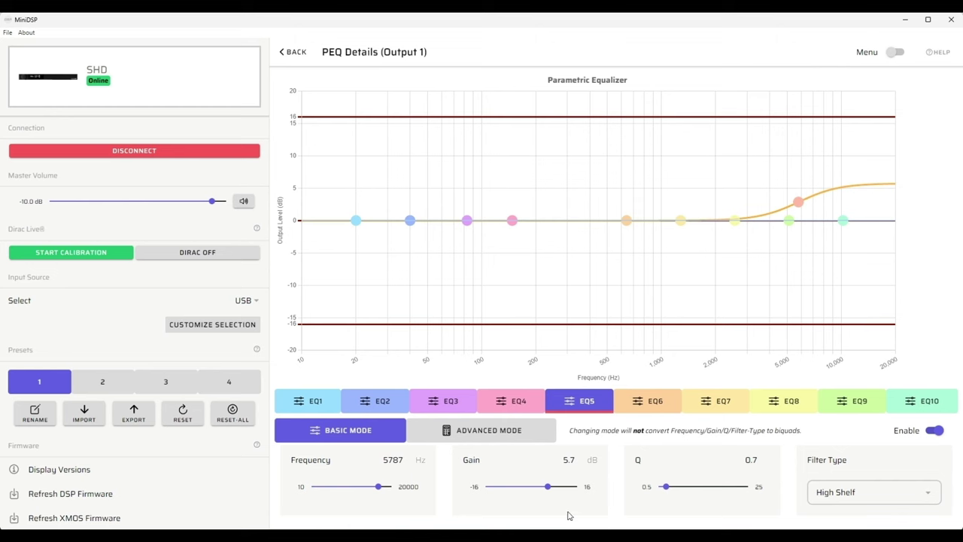
{"action": "left_click_drag", "start_coordinate": [548, 487], "coordinate": [526, 502]}
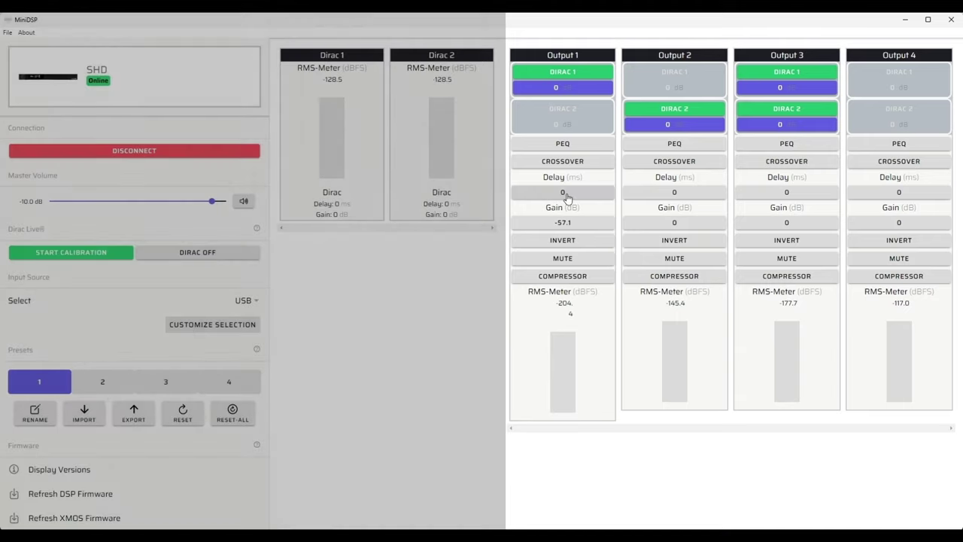
Open Output 1's Delay popup, which shows 0 ms in a 0–30 ms range
{"action": "left_click", "coordinate": [567, 197]}
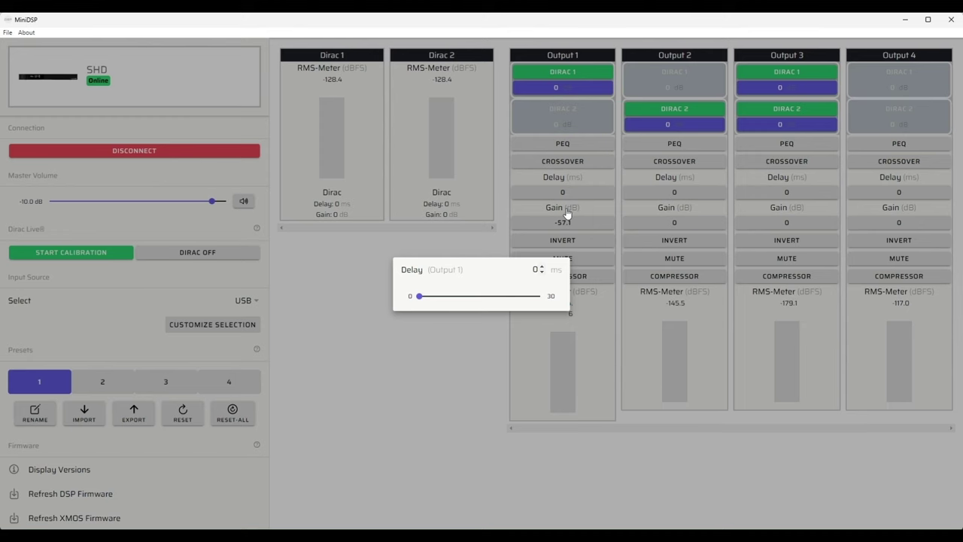
Leave the delay at 0 ms and set Output 1's gain to 12 dB
{"action": "left_click", "coordinate": [564, 219]}
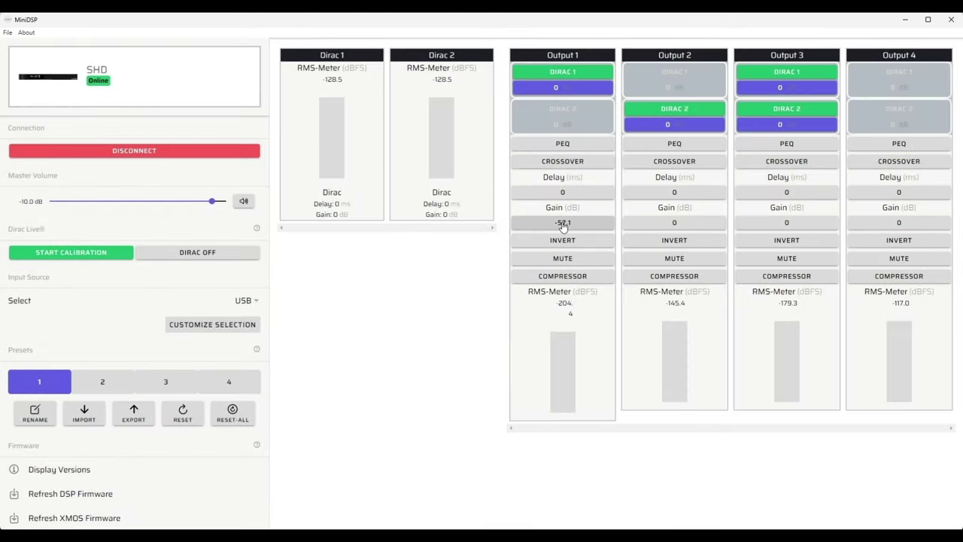
{"action": "left_click", "coordinate": [564, 225]}
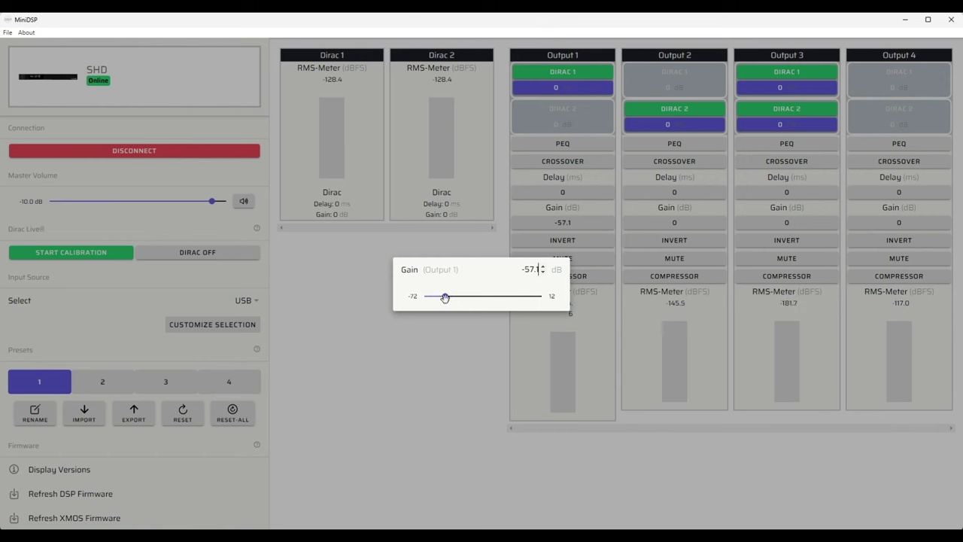
{"action": "left_click_drag", "start_coordinate": [444, 299], "coordinate": [542, 298]}
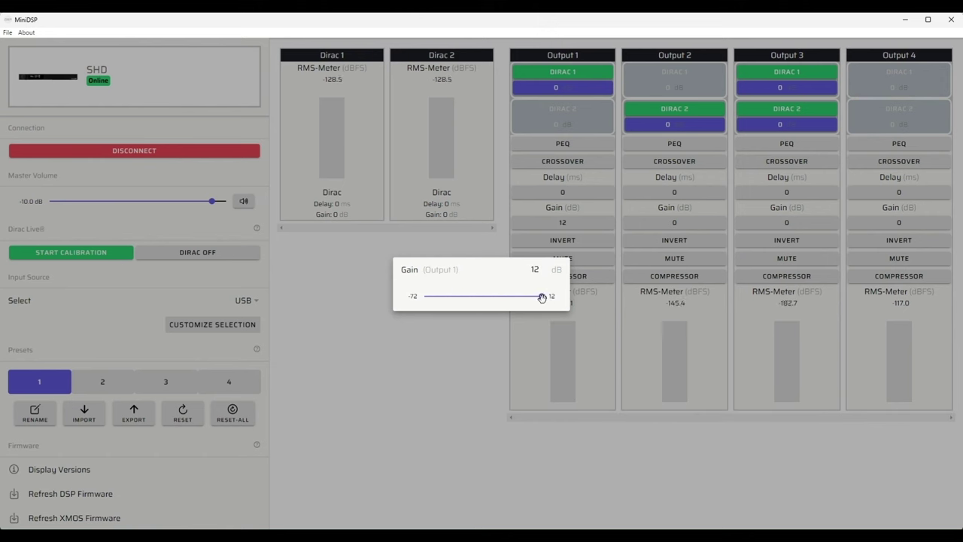
{"action": "left_click", "coordinate": [436, 376]}
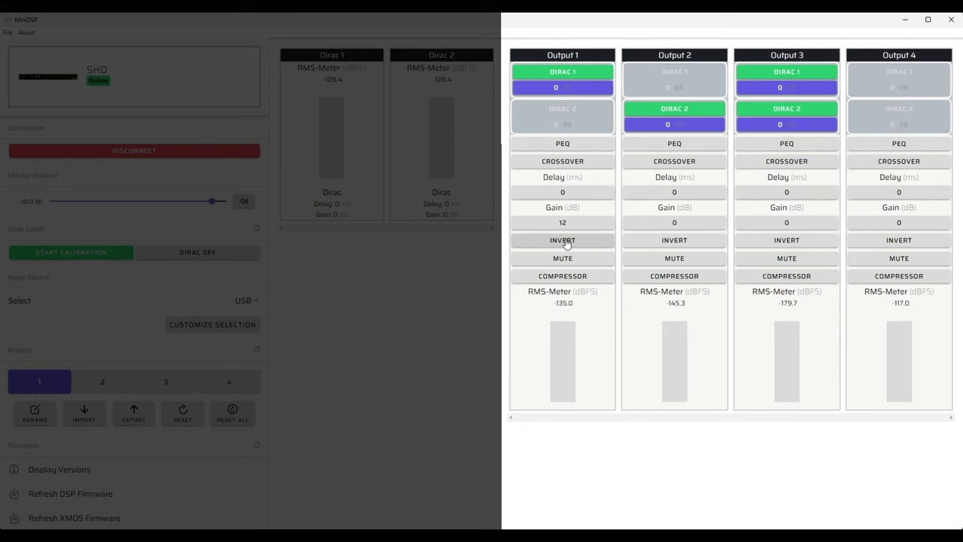
Set Output 1 to INVERTED polarity and MUTED
{"action": "left_click", "coordinate": [565, 242]}
{"action": "left_click", "coordinate": [566, 242]}
{"action": "left_click", "coordinate": [566, 242]}
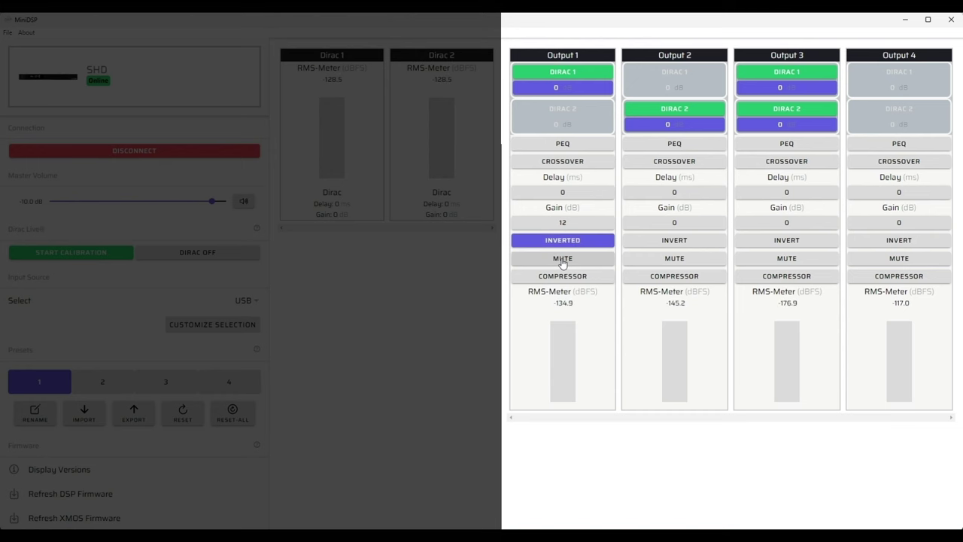
{"action": "left_click", "coordinate": [563, 260]}
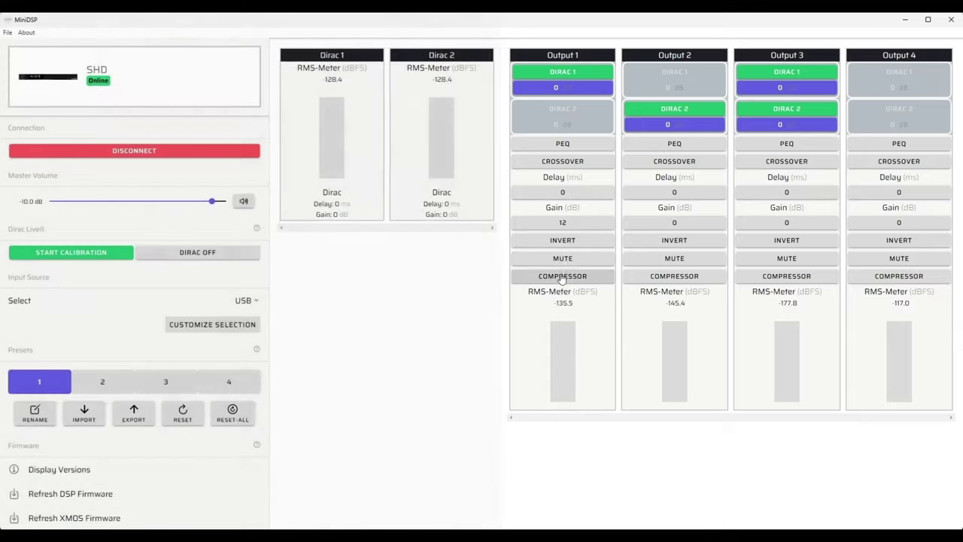
Show Output 1's Compressor Details: threshold -30 dBFS, ratio 4, attack 40 ms, release 100 ms
{"action": "left_click", "coordinate": [561, 276]}
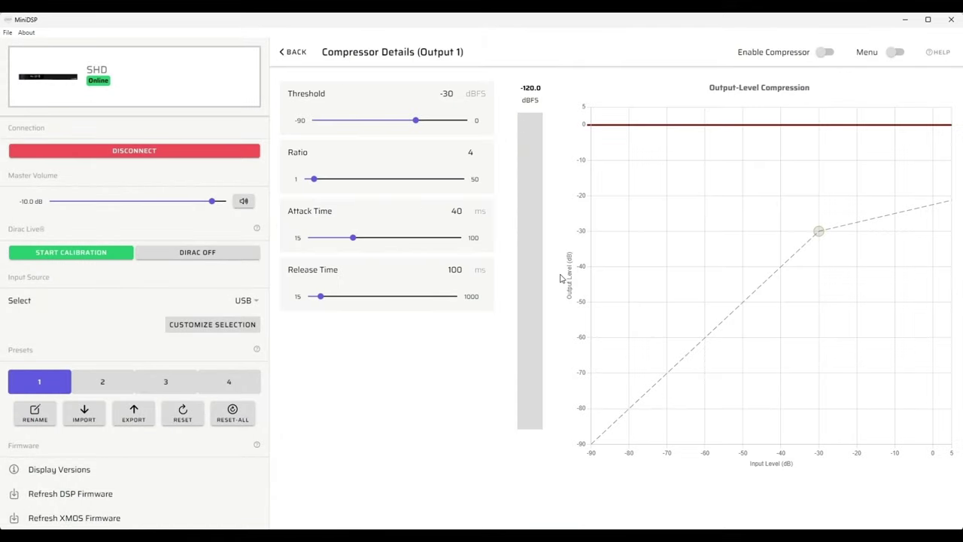